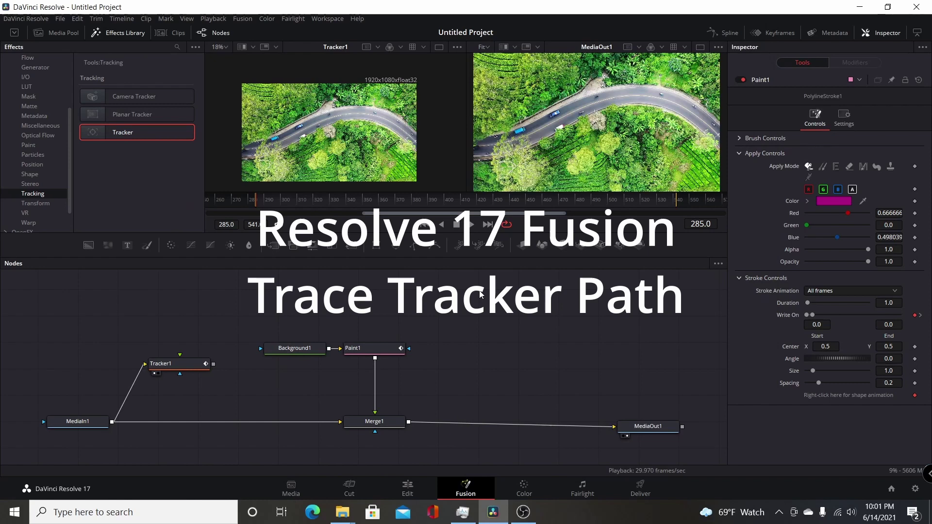
Preview the finished write-on comp and the source clip, then return the playhead to the start.
{"action": "left_click", "coordinate": [470, 224]}
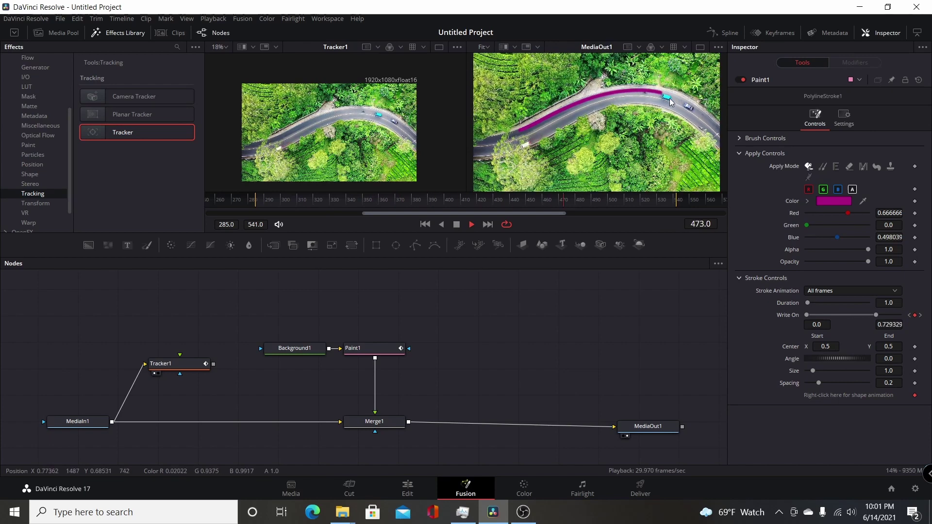
{"action": "left_click", "coordinate": [456, 224]}
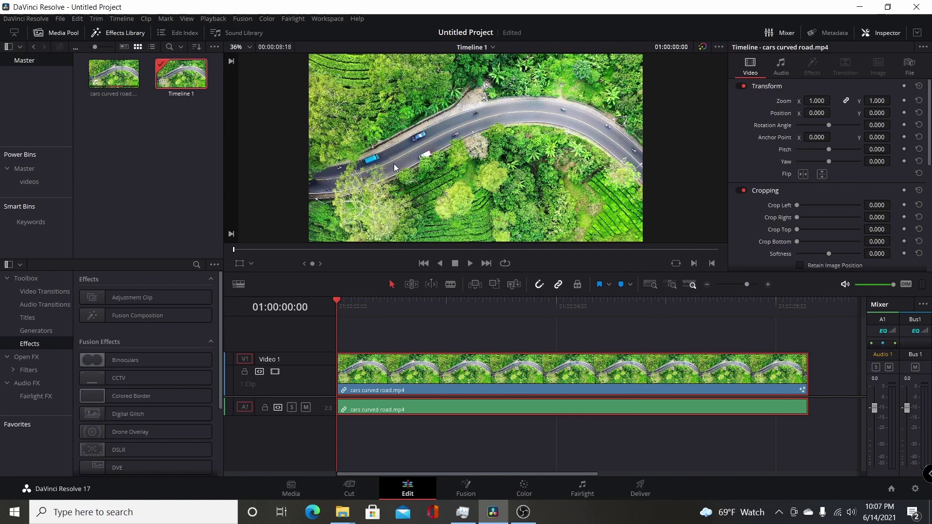
{"action": "left_click", "coordinate": [468, 263]}
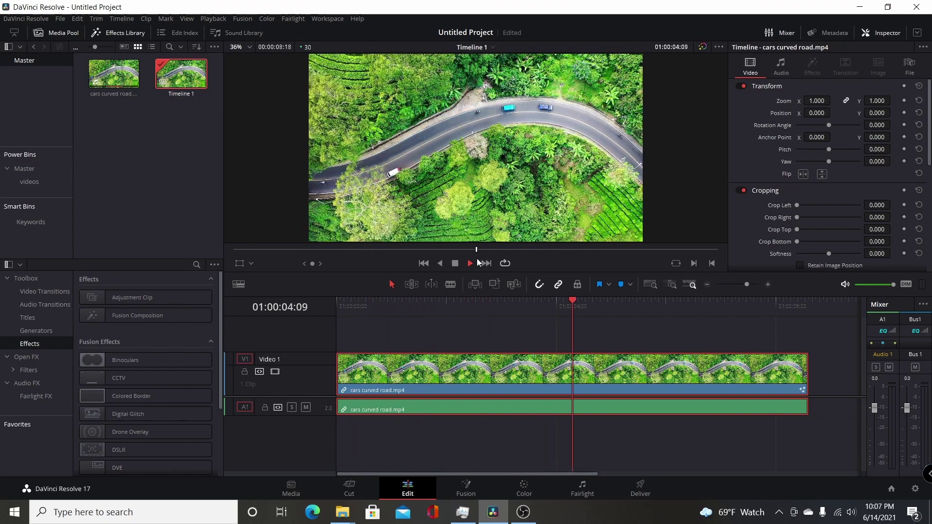
{"action": "left_click", "coordinate": [457, 262]}
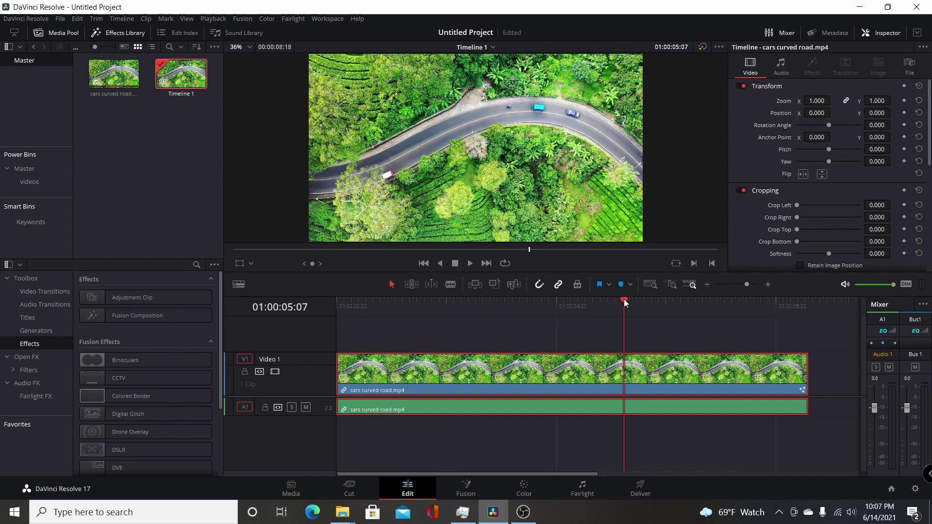
{"action": "left_click_drag", "start_coordinate": [624, 299], "coordinate": [344, 308]}
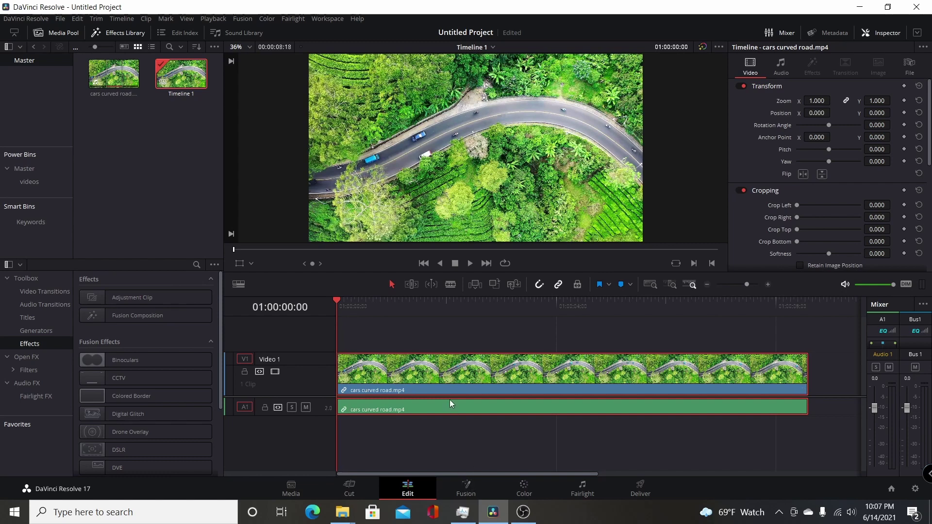
Open the clip's Fusion comp and make room by moving MediaOut1 right and shifting the graph.
{"action": "left_click", "coordinate": [466, 487]}
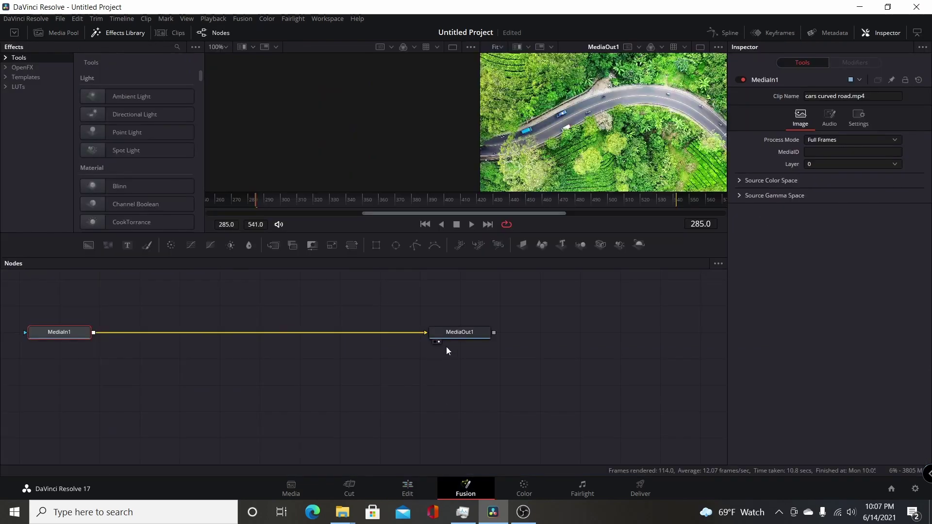
{"action": "left_click_drag", "start_coordinate": [468, 333], "coordinate": [587, 336]}
{"action": "left_click_drag", "start_coordinate": [517, 316], "coordinate": [521, 398]}
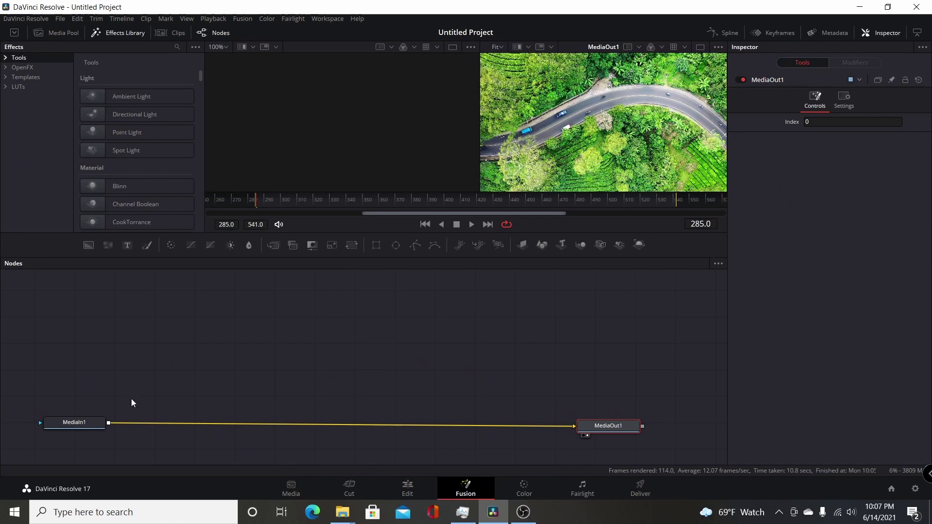
Add a Tracker node from Tools > Tracking and connect MediaIn1's output into Tracker1.
{"action": "left_click", "coordinate": [88, 424]}
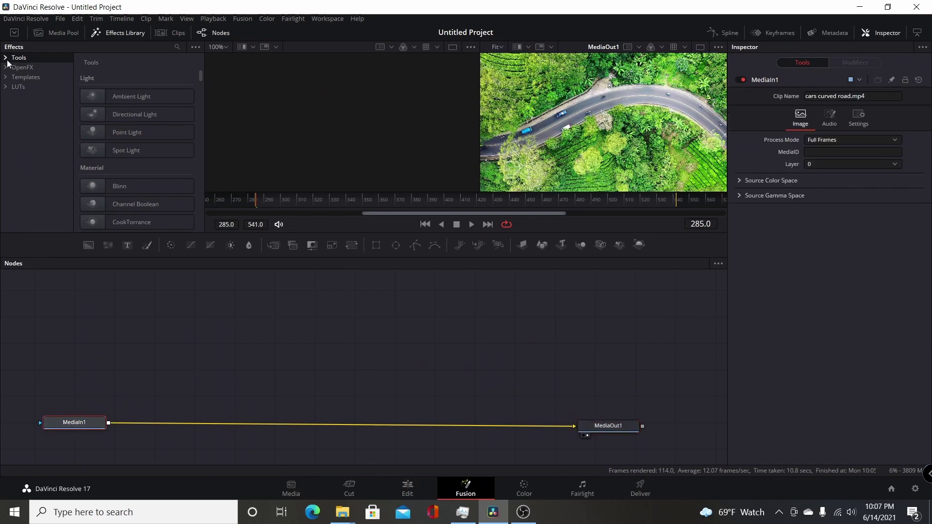
{"action": "left_click", "coordinate": [7, 59]}
{"action": "scroll", "coordinate": [31, 144], "scroll_direction": "down", "scroll_amount": 5}
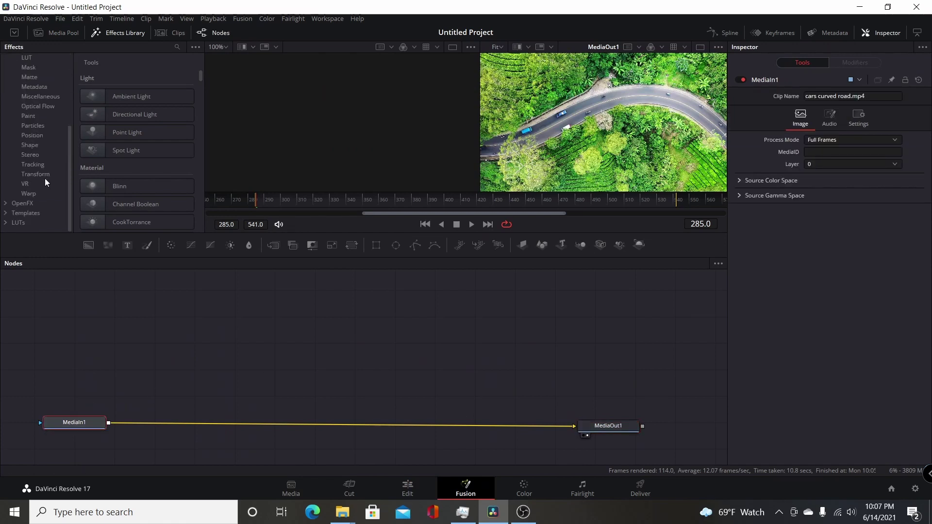
{"action": "left_click", "coordinate": [29, 164]}
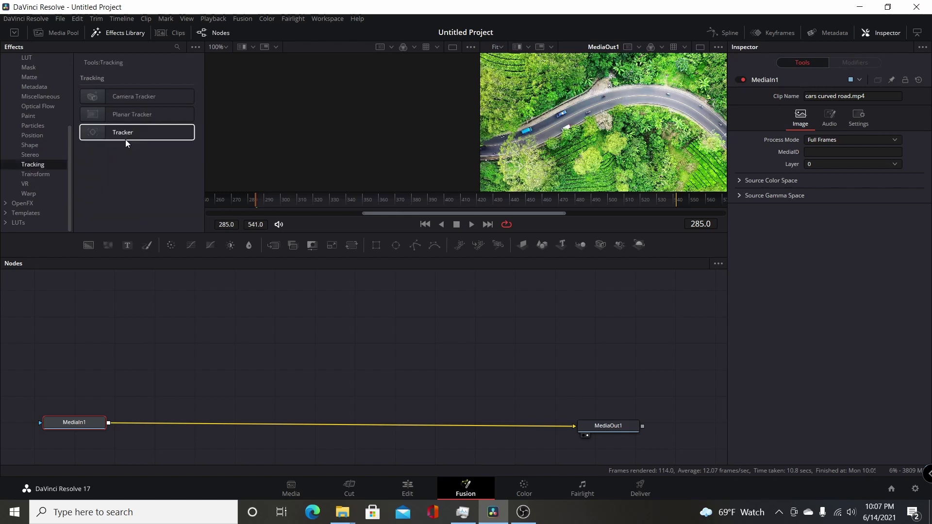
{"action": "left_click_drag", "start_coordinate": [125, 138], "coordinate": [176, 354]}
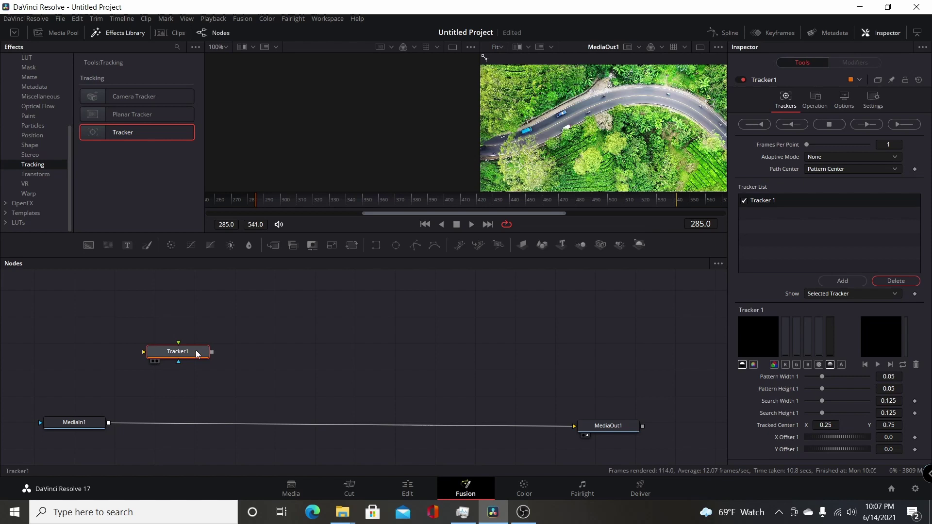
{"action": "left_click_drag", "start_coordinate": [197, 353], "coordinate": [195, 350]}
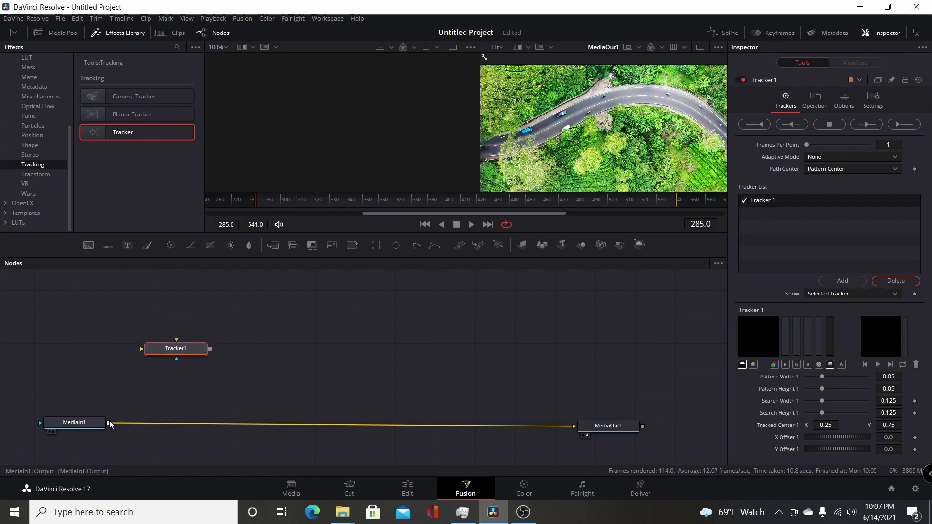
{"action": "left_click_drag", "start_coordinate": [108, 423], "coordinate": [162, 351]}
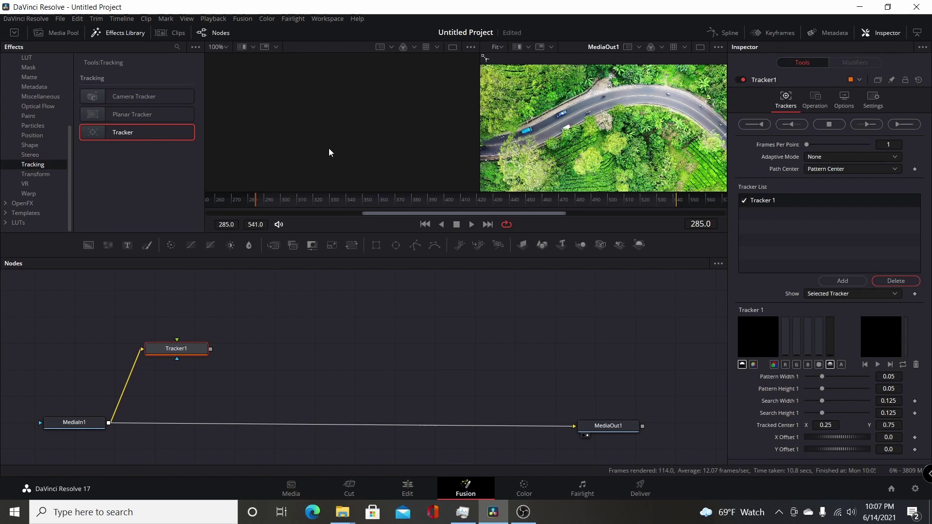
Show Tracker1 in the left viewer and move its tracker box onto the blue van.
{"action": "key", "text": "1"}
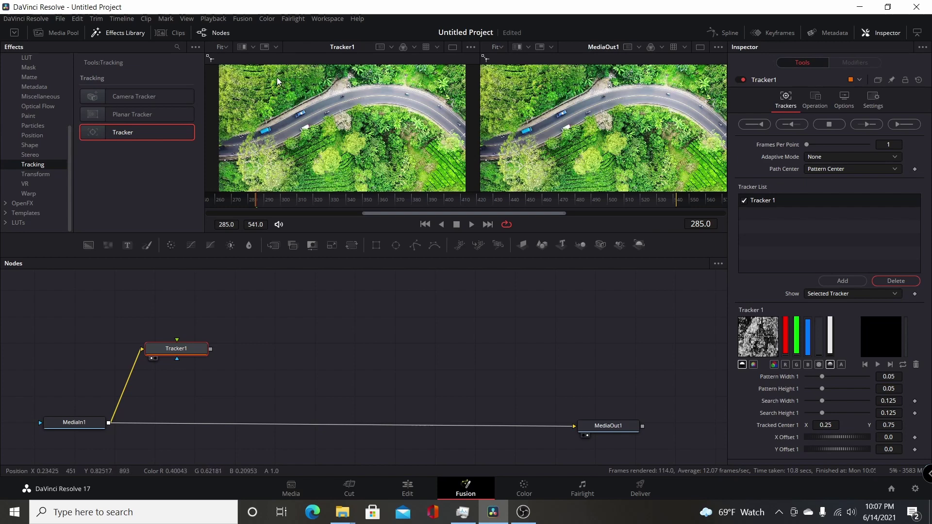
{"action": "left_click_drag", "start_coordinate": [284, 90], "coordinate": [285, 93]}
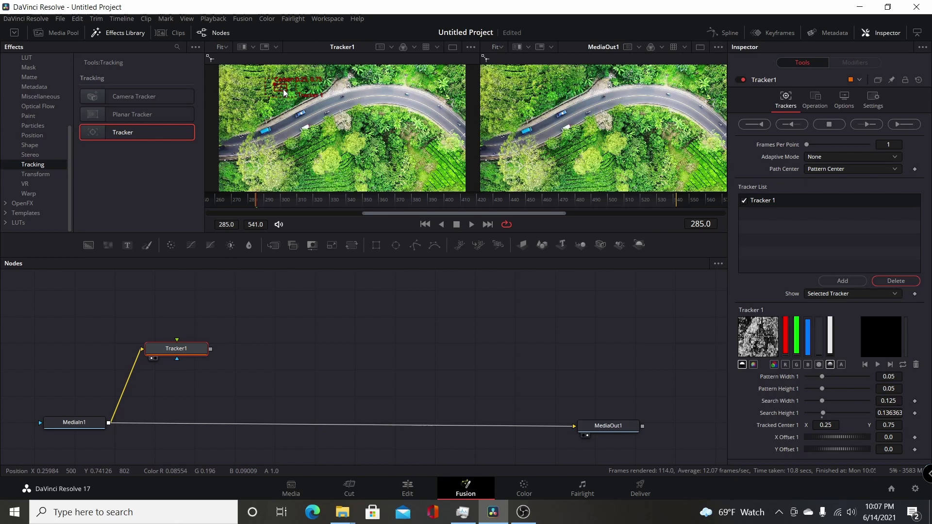
{"action": "left_click_drag", "start_coordinate": [275, 88], "coordinate": [263, 131]}
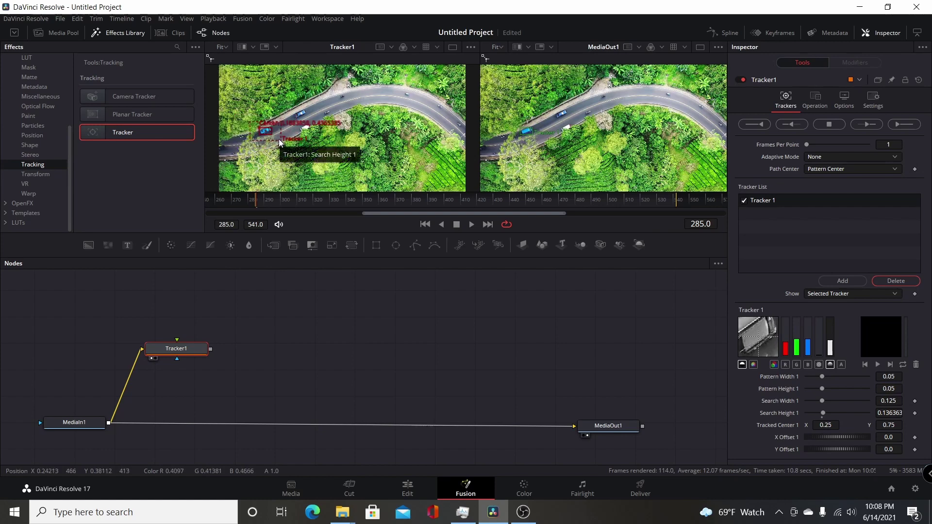
Enlarge the tracker's search and pattern boxes and set Adaptive Mode to Every Frame.
{"action": "left_click_drag", "start_coordinate": [280, 143], "coordinate": [289, 148]}
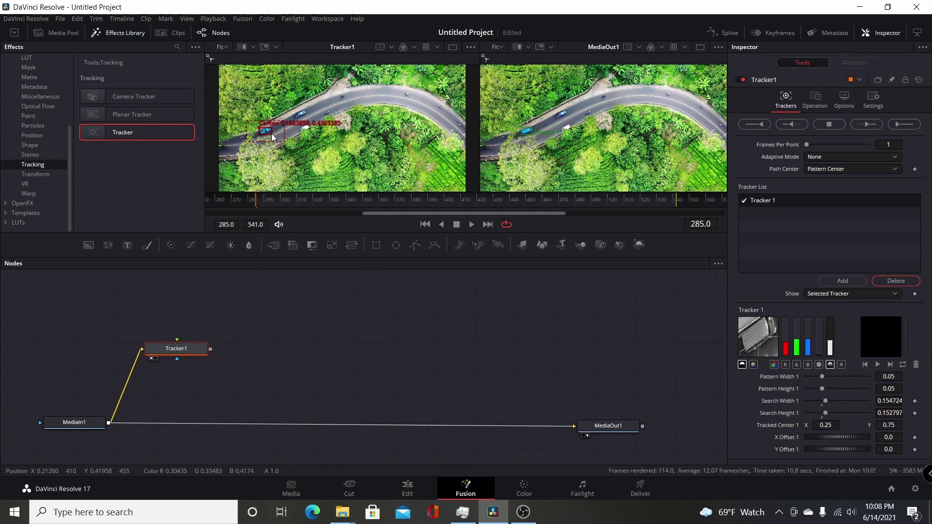
{"action": "left_click_drag", "start_coordinate": [272, 138], "coordinate": [275, 141]}
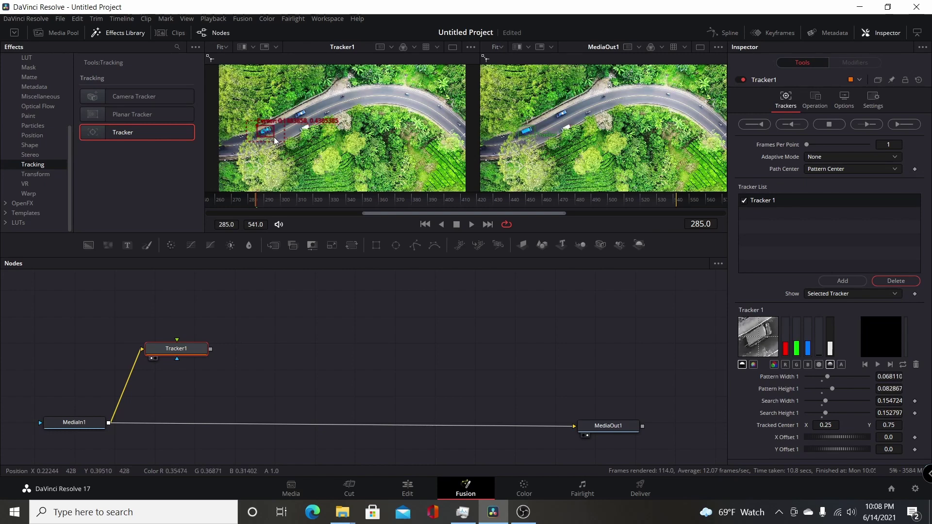
{"action": "left_click", "coordinate": [826, 156]}
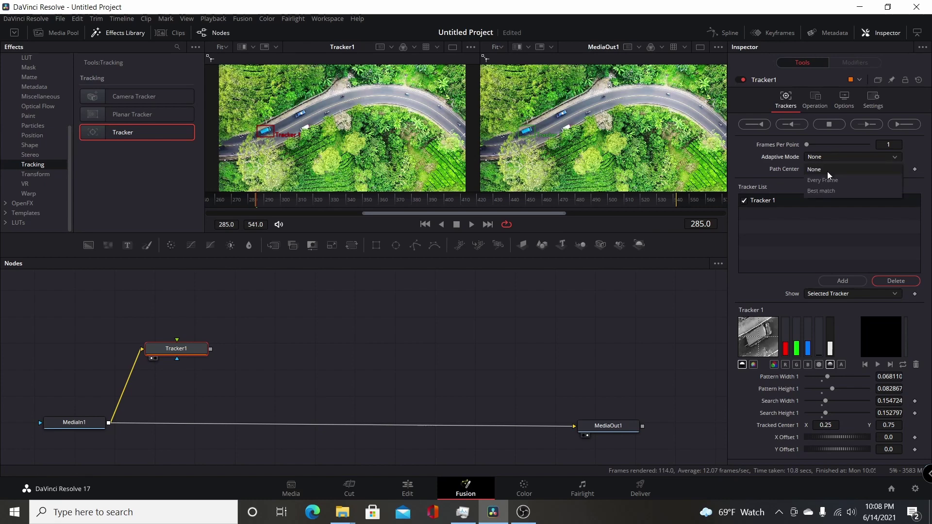
{"action": "left_click", "coordinate": [827, 179]}
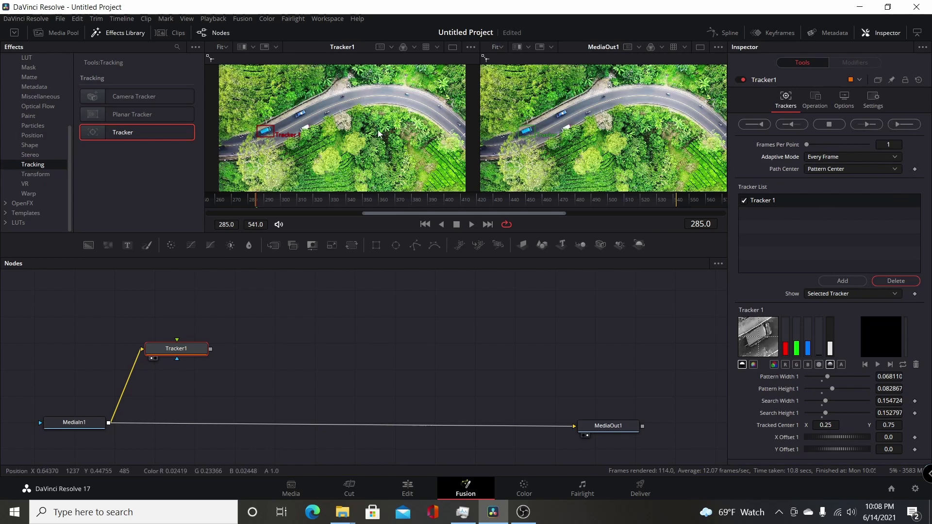
Track the van forward from frame 285 to 541, dismiss the render message, and fit the viewer.
{"action": "scroll", "coordinate": [378, 134], "scroll_direction": "down", "scroll_amount": 1}
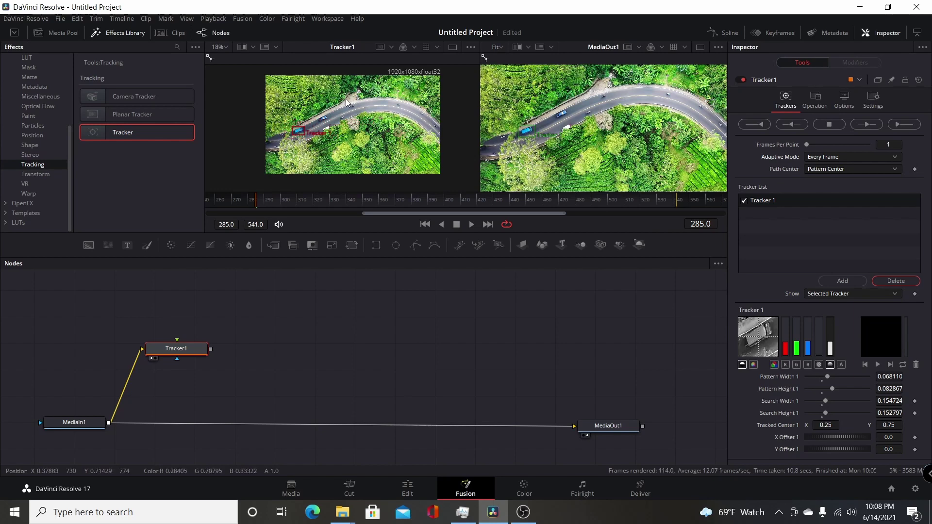
{"action": "left_click", "coordinate": [901, 123]}
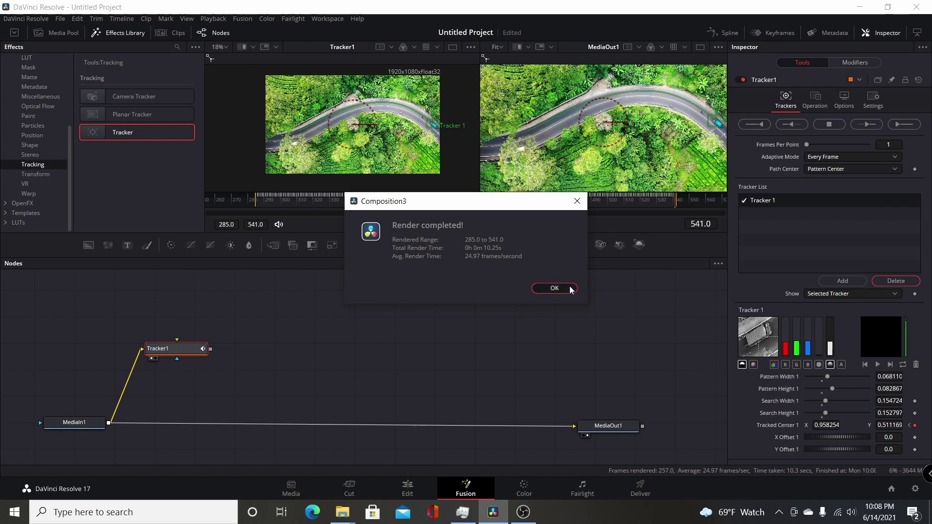
{"action": "left_click", "coordinate": [559, 290]}
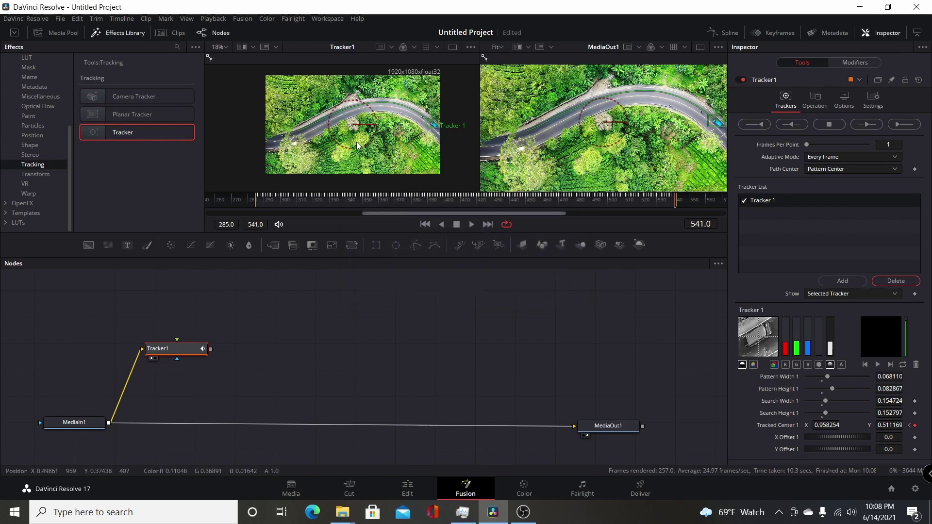
{"action": "scroll", "coordinate": [356, 146], "scroll_direction": "up", "scroll_amount": 2}
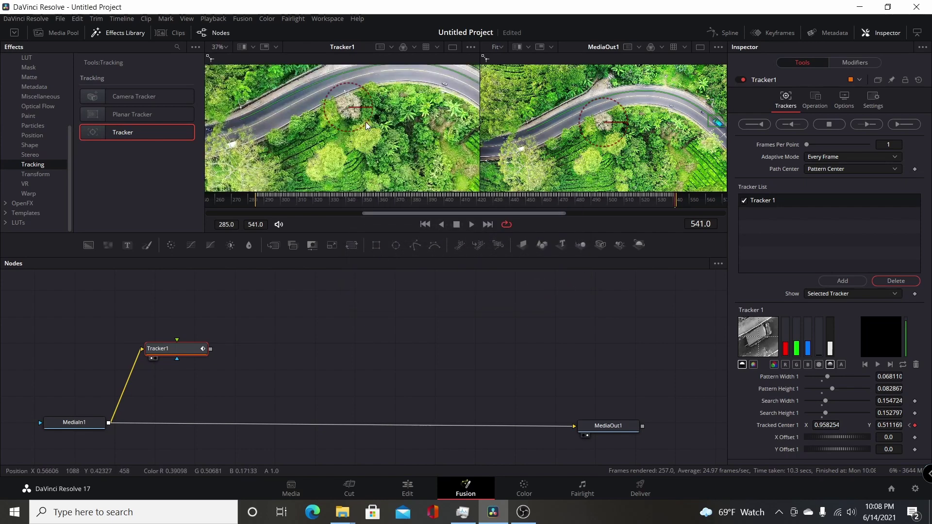
{"action": "left_click_drag", "start_coordinate": [389, 130], "coordinate": [370, 161]}
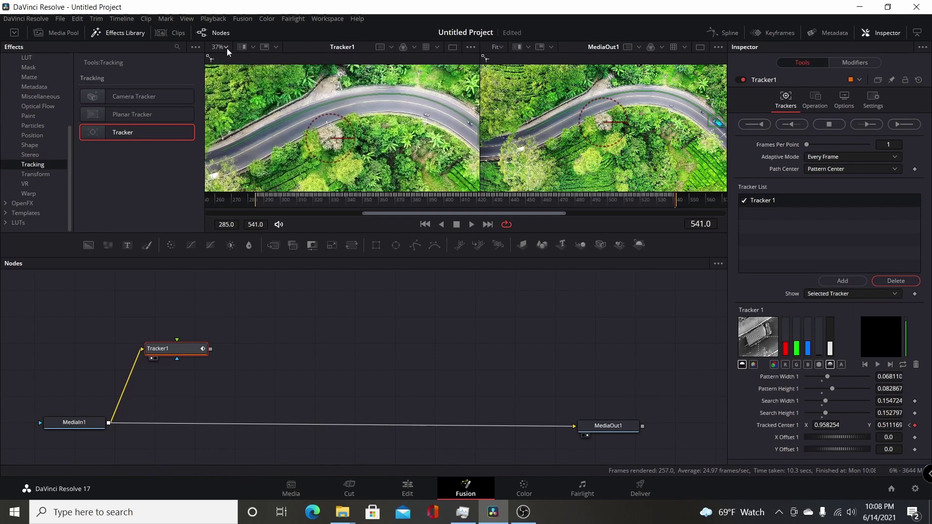
{"action": "key", "text": "ctrl+f"}
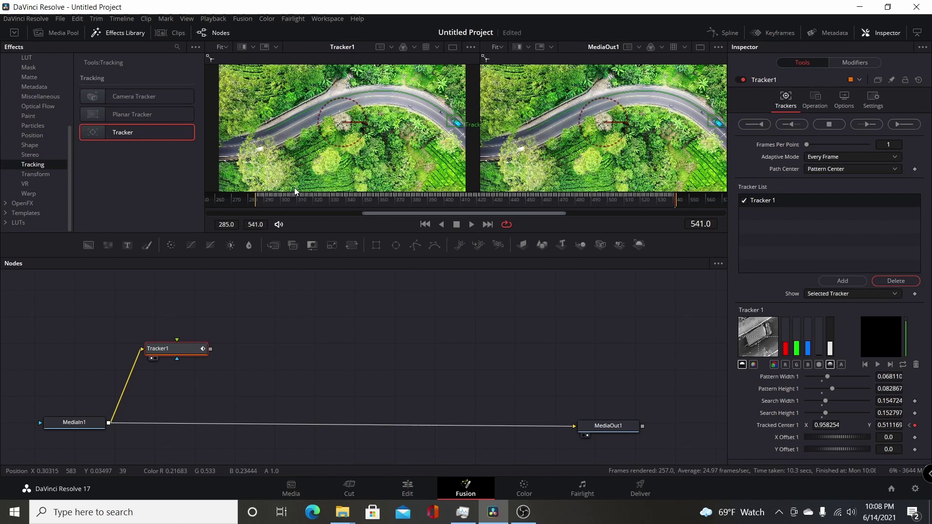
Return to frame 285 and publish Tracker1's path as a Tracker1Tracker1Path PolyLine modifier.
{"action": "left_click", "coordinate": [425, 224]}
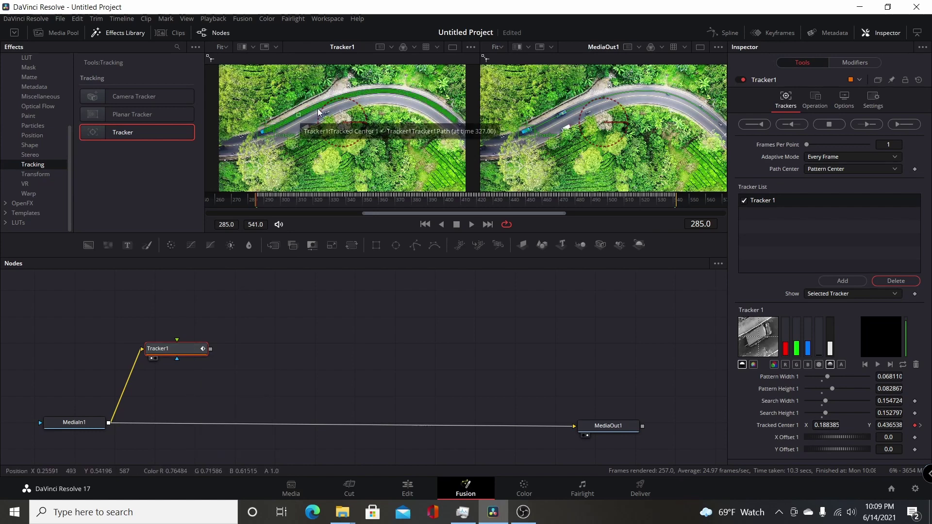
{"action": "left_click_drag", "start_coordinate": [181, 349], "coordinate": [182, 350]}
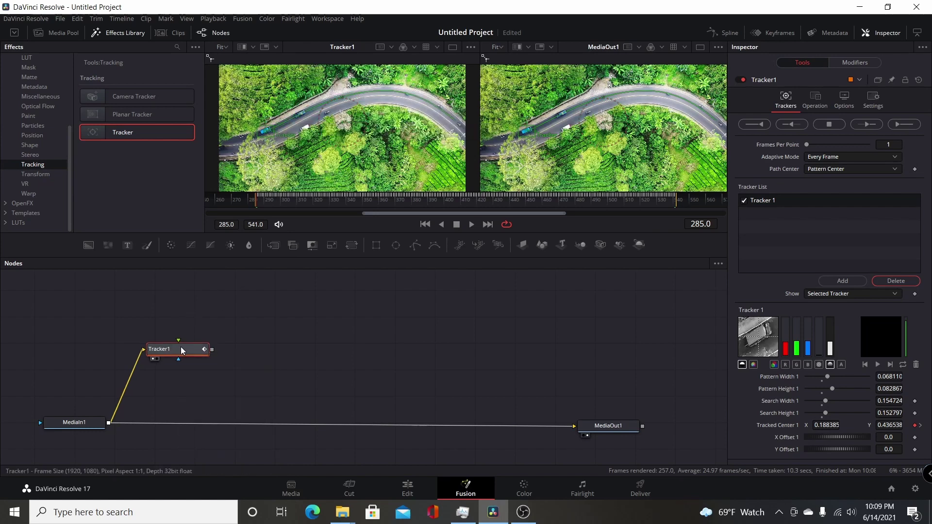
{"action": "left_click", "coordinate": [859, 63]}
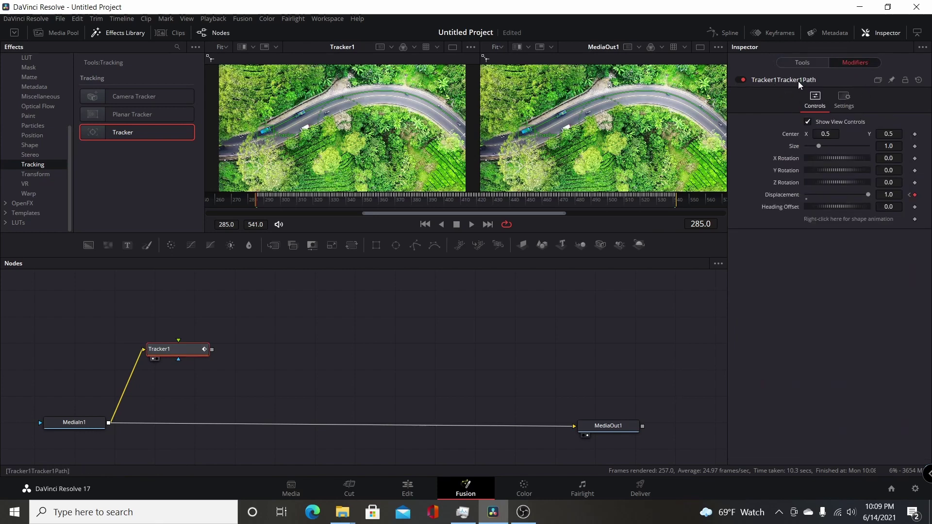
{"action": "right_click", "coordinate": [819, 224]}
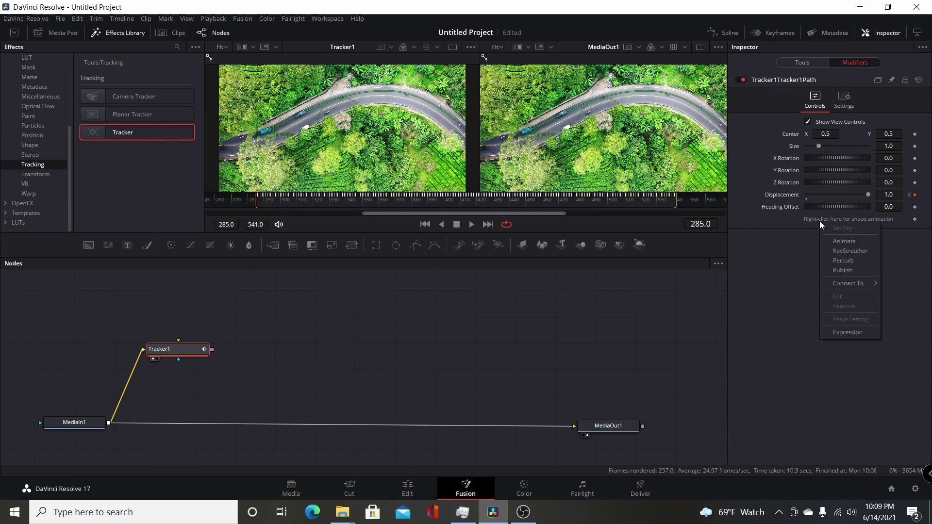
{"action": "left_click", "coordinate": [832, 269]}
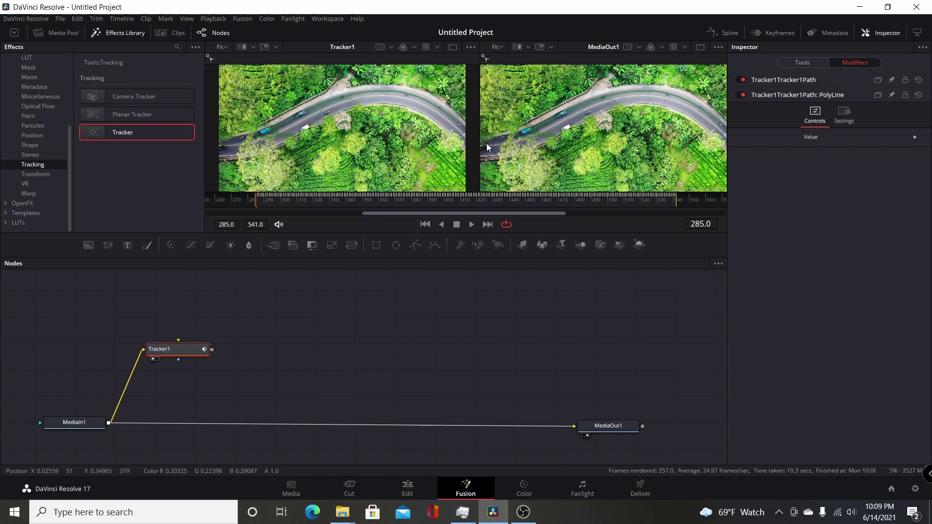
Add Background1 feeding a new Paint1 node, set Background1's alpha to 0, and align both nodes.
{"action": "left_click_drag", "start_coordinate": [89, 245], "coordinate": [330, 336]}
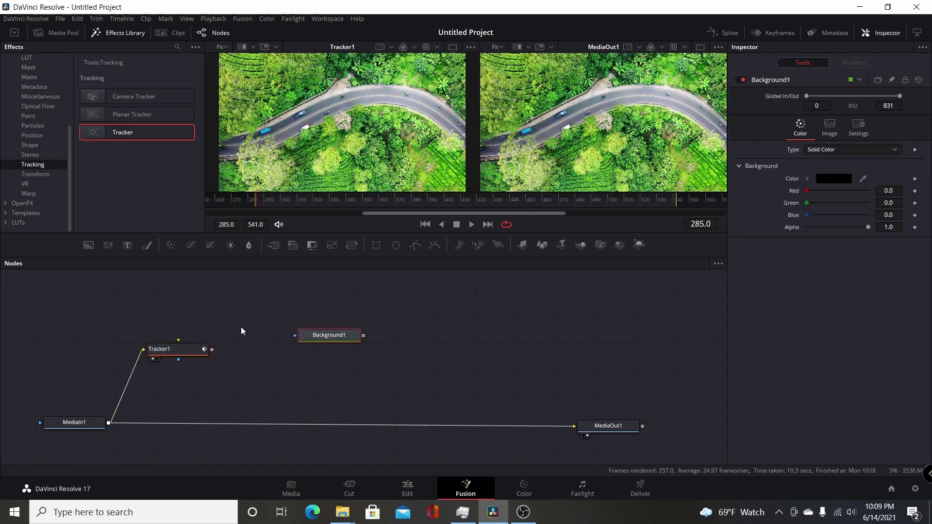
{"action": "left_click", "coordinate": [149, 246]}
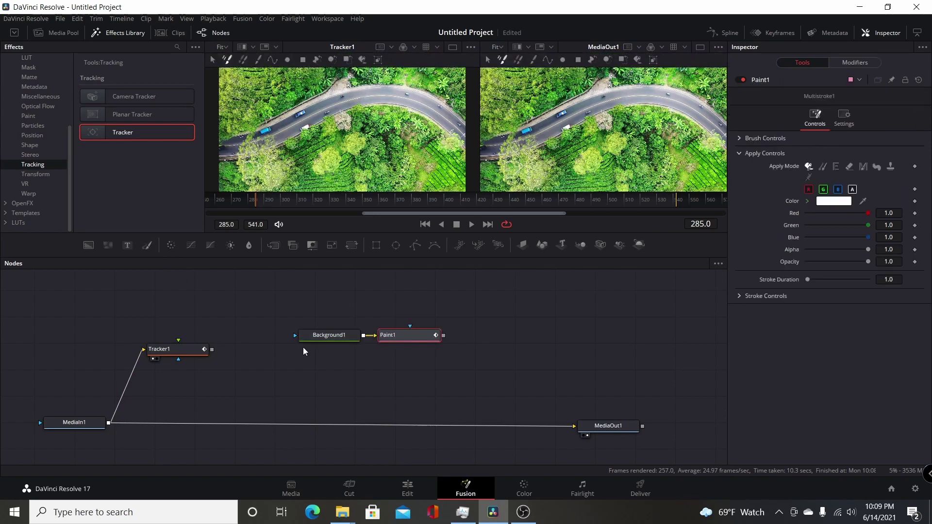
{"action": "left_click", "coordinate": [348, 337]}
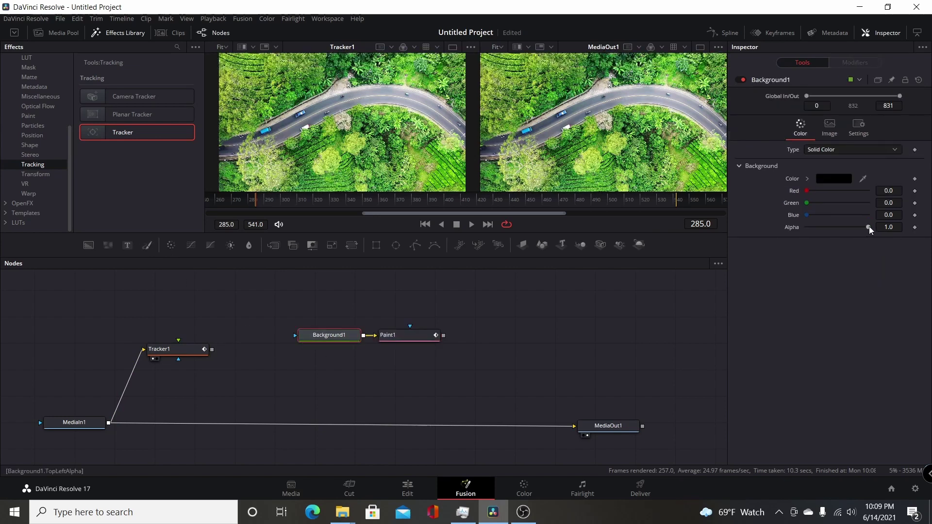
{"action": "left_click_drag", "start_coordinate": [869, 227], "coordinate": [802, 229]}
{"action": "left_click_drag", "start_coordinate": [339, 337], "coordinate": [324, 336]}
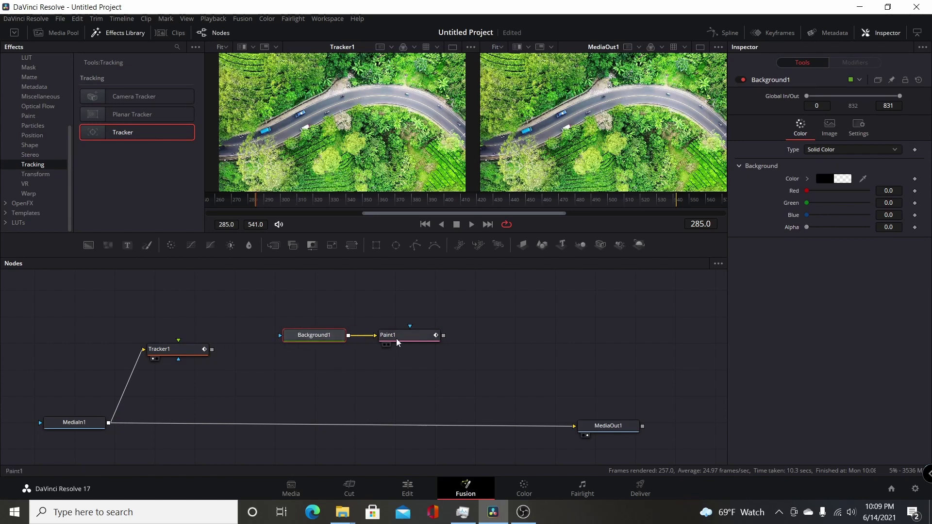
{"action": "left_click_drag", "start_coordinate": [398, 340], "coordinate": [401, 338]}
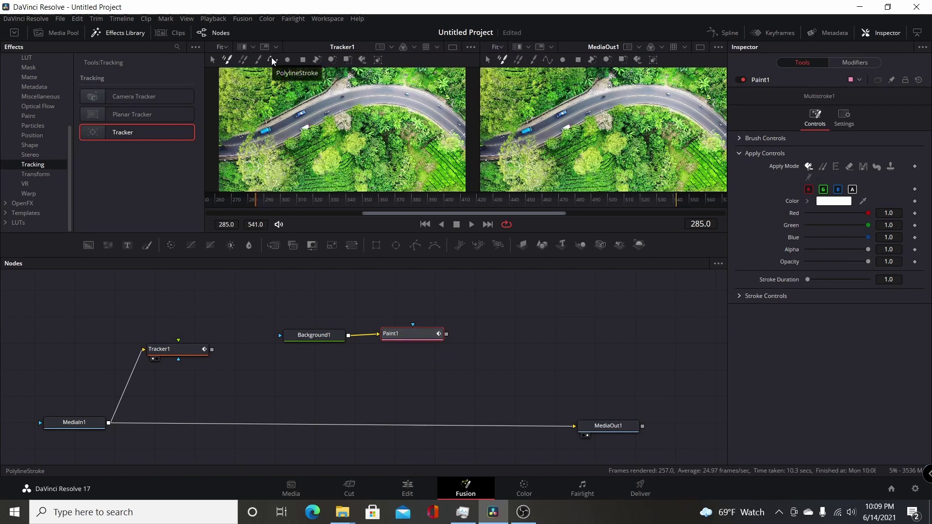
Add PolylineStroke1 to Paint1 and connect its Write On to Tracker1Tracker1Path > Displacement.
{"action": "left_click", "coordinate": [272, 57]}
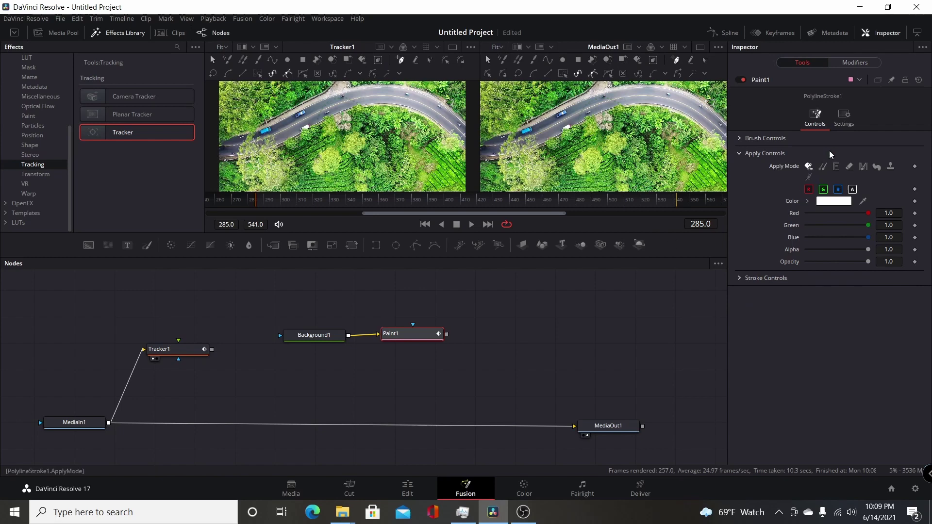
{"action": "left_click", "coordinate": [863, 65]}
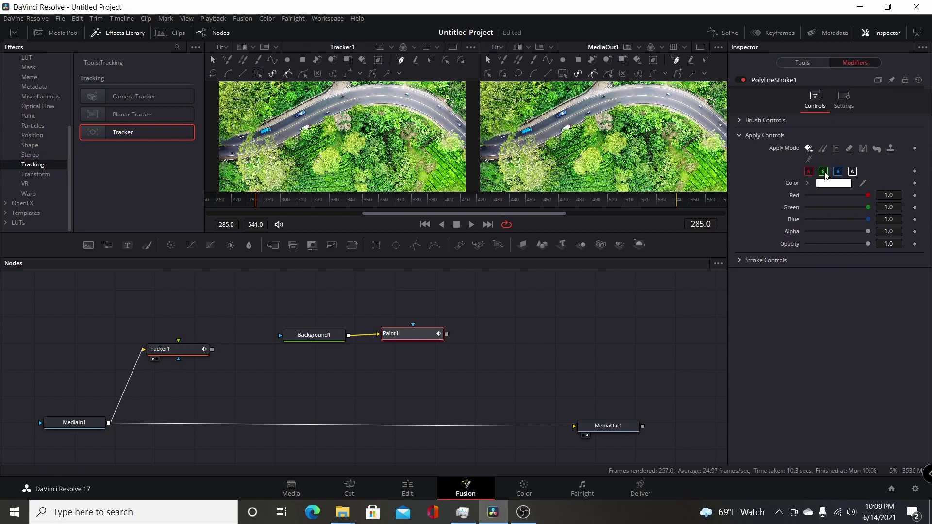
{"action": "left_click", "coordinate": [739, 260]}
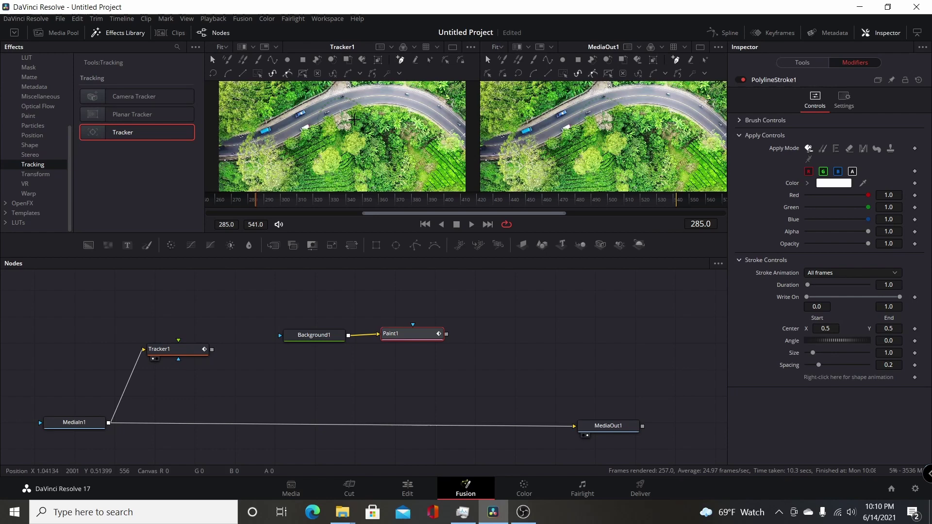
{"action": "right_click", "coordinate": [795, 301]}
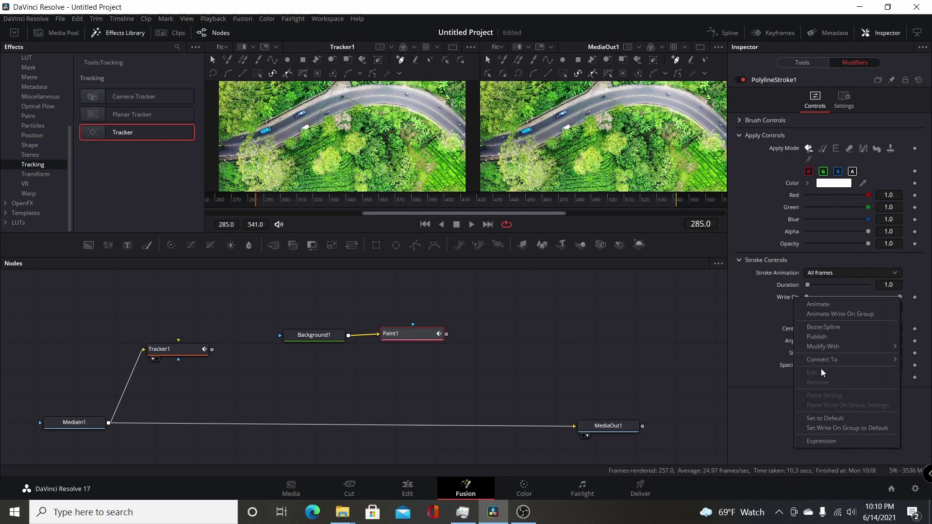
{"action": "mouse_move", "coordinate": [823, 362]}
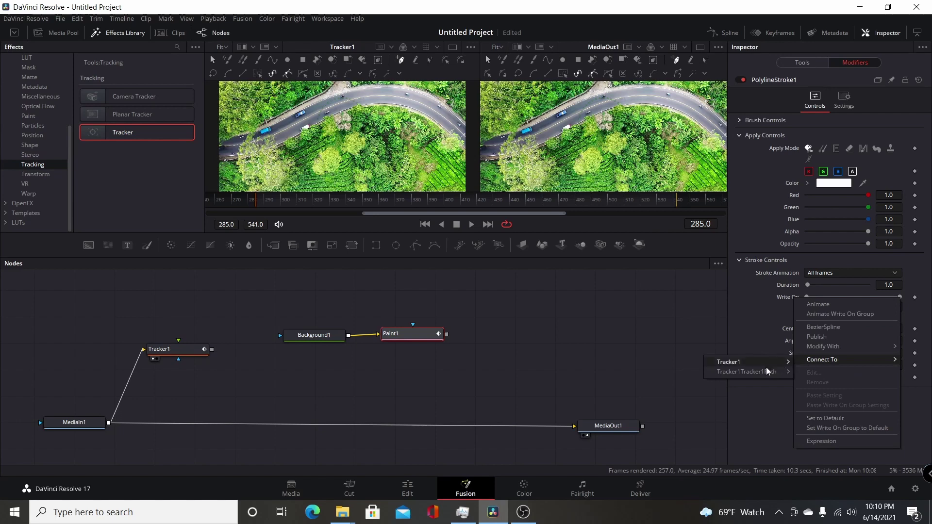
{"action": "mouse_move", "coordinate": [762, 376]}
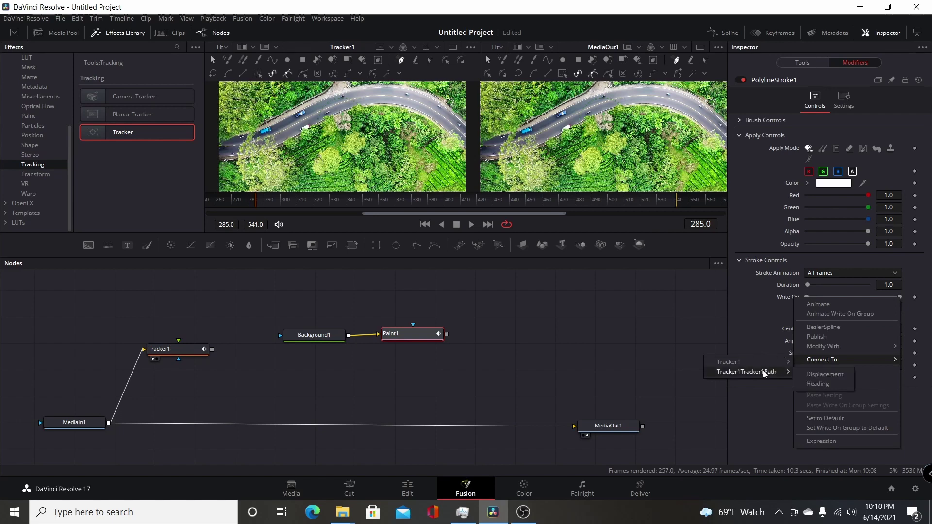
{"action": "left_click", "coordinate": [819, 375]}
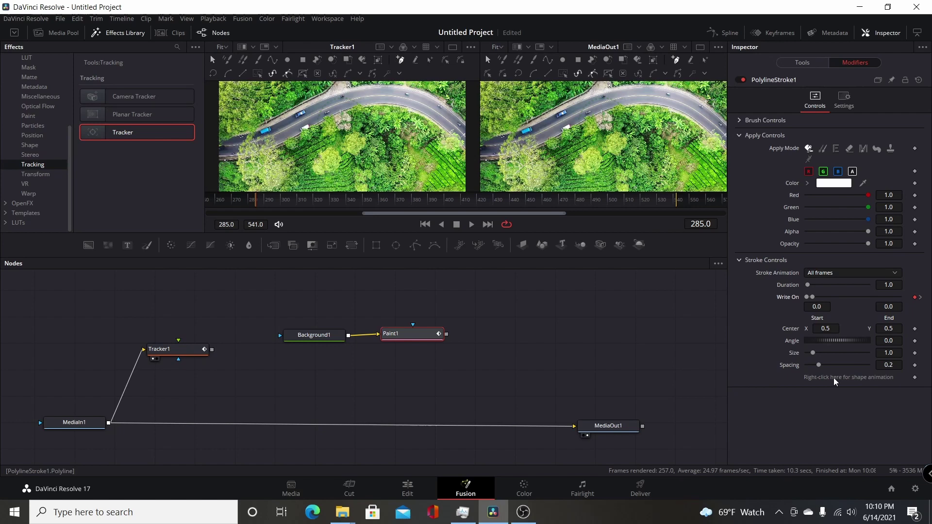
Connect the stroke's shape animation to Tracker1Tracker1Path: PolyLine > Value.
{"action": "right_click", "coordinate": [830, 379]}
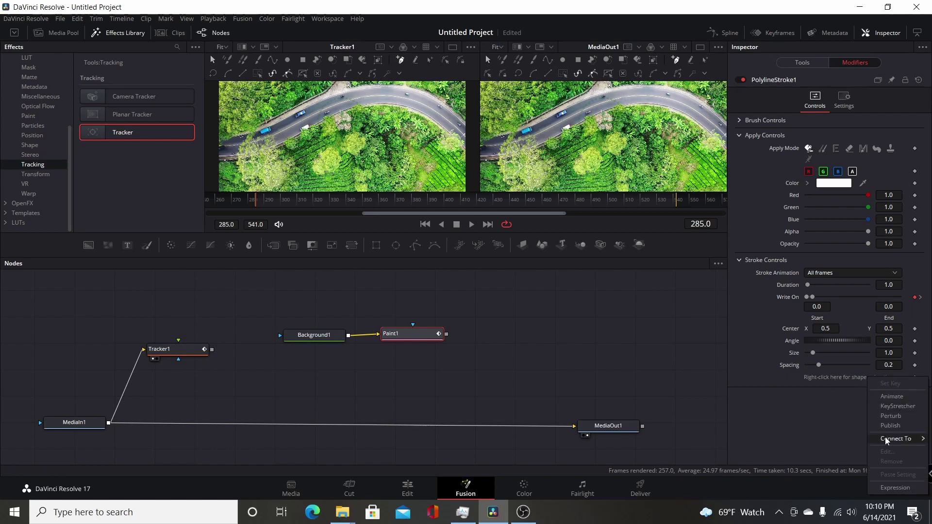
{"action": "mouse_move", "coordinate": [887, 440]}
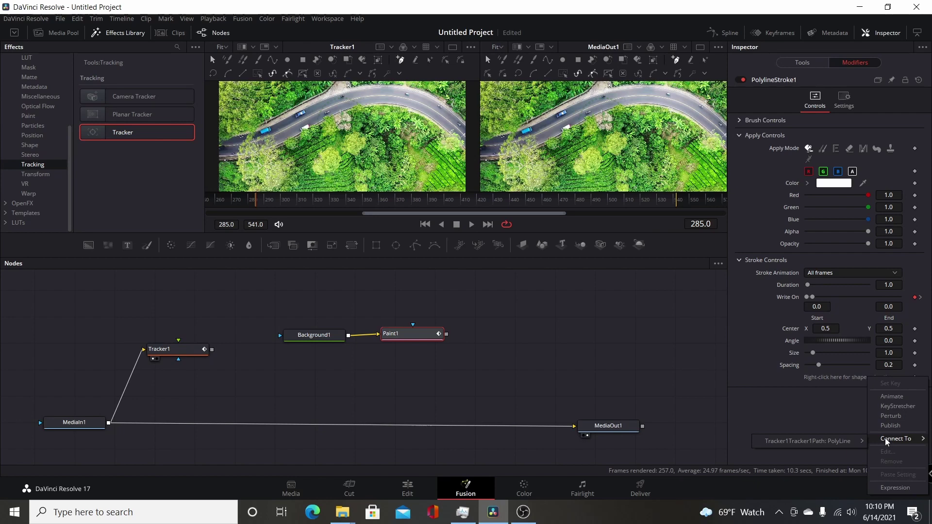
{"action": "mouse_move", "coordinate": [825, 441]}
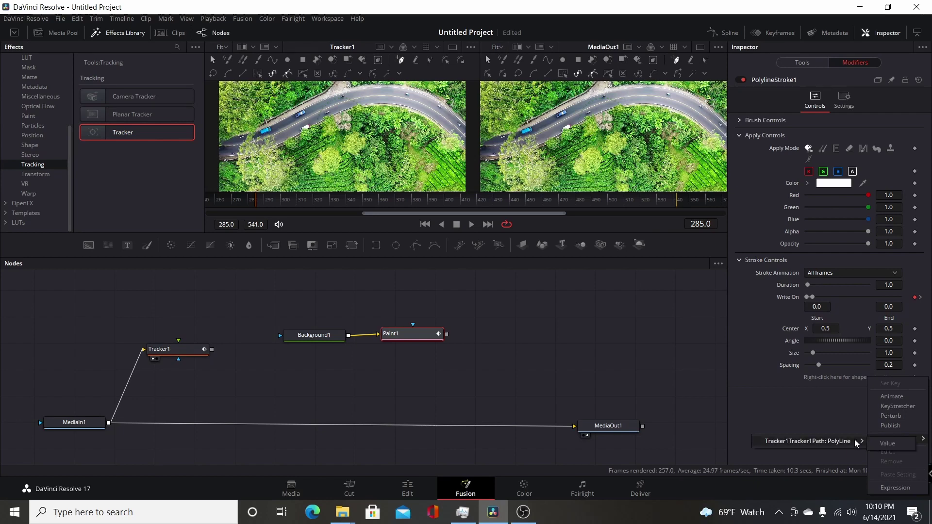
{"action": "left_click", "coordinate": [886, 444]}
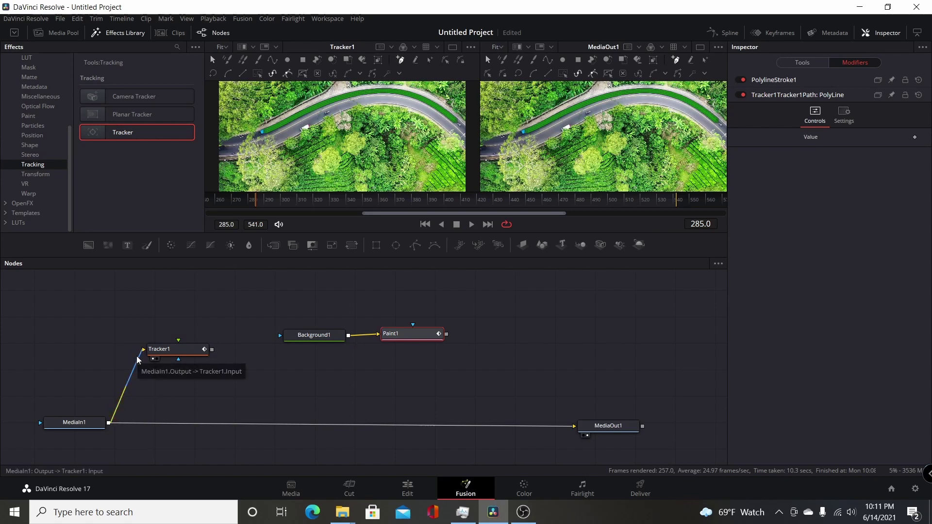
Merge Paint1 over MediaIn1 as Merge1, save with Ctrl+S, and reconnect MediaIn1 to Tracker1.
{"action": "left_click_drag", "start_coordinate": [138, 359], "coordinate": [132, 363]}
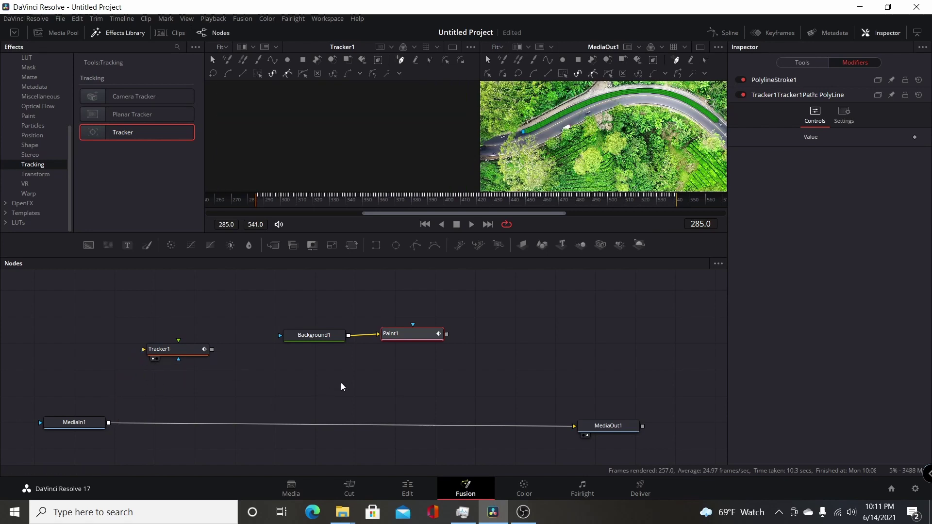
{"action": "mouse_move", "coordinate": [446, 334]}
{"action": "left_mouse_down"}
{"action": "mouse_move", "coordinate": [408, 358]}
{"action": "mouse_move", "coordinate": [108, 423]}
{"action": "left_mouse_up"}
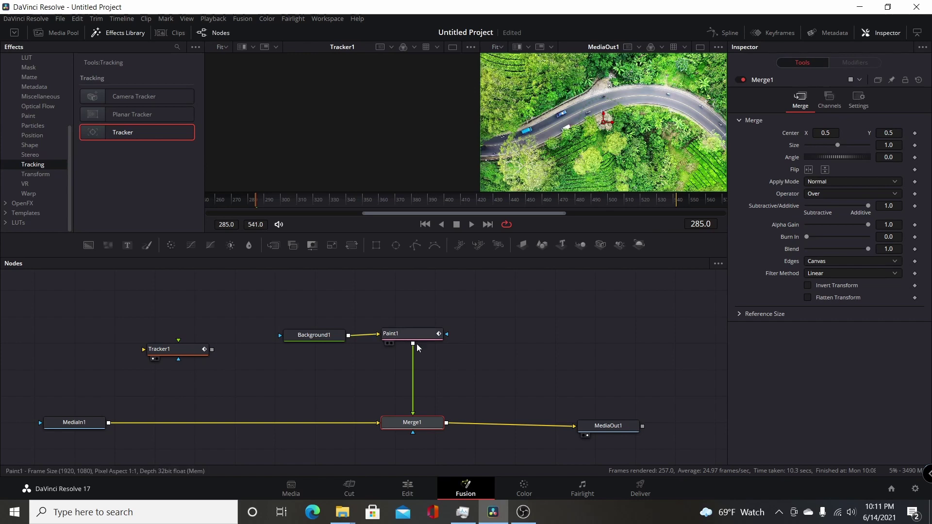
{"action": "key", "text": "ctrl+s"}
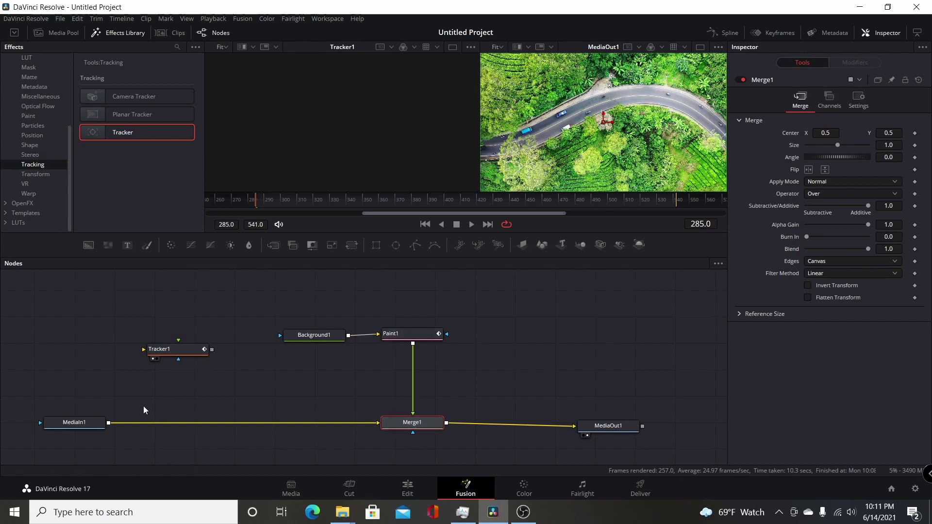
{"action": "left_click_drag", "start_coordinate": [108, 425], "coordinate": [171, 350]}
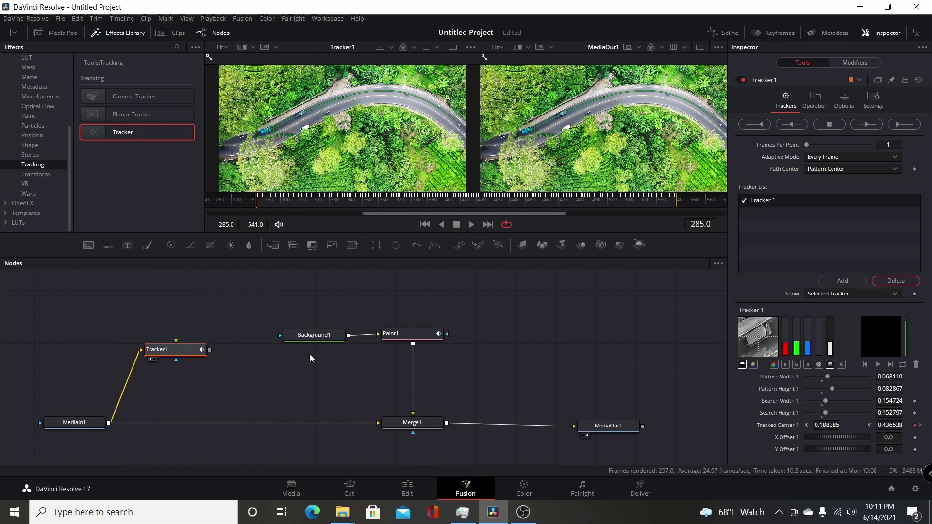
Deselect Tracker1, play the comp through to frame 525, and select the Paint1 node.
{"action": "left_click", "coordinate": [509, 317]}
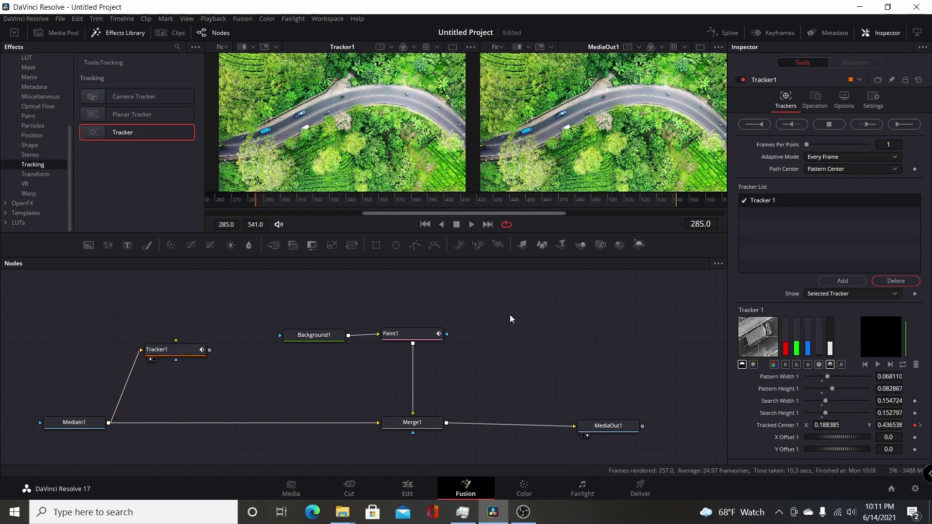
{"action": "left_click", "coordinate": [472, 224]}
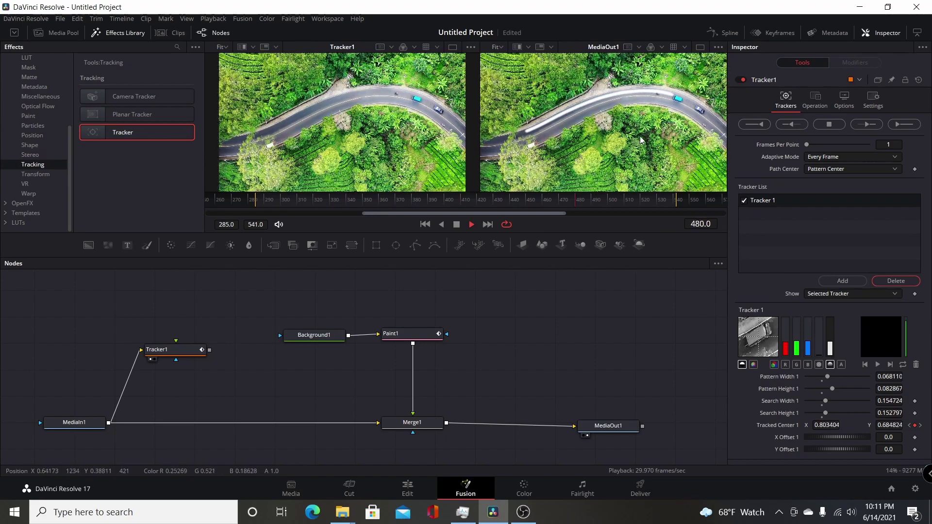
{"action": "left_click", "coordinate": [471, 224]}
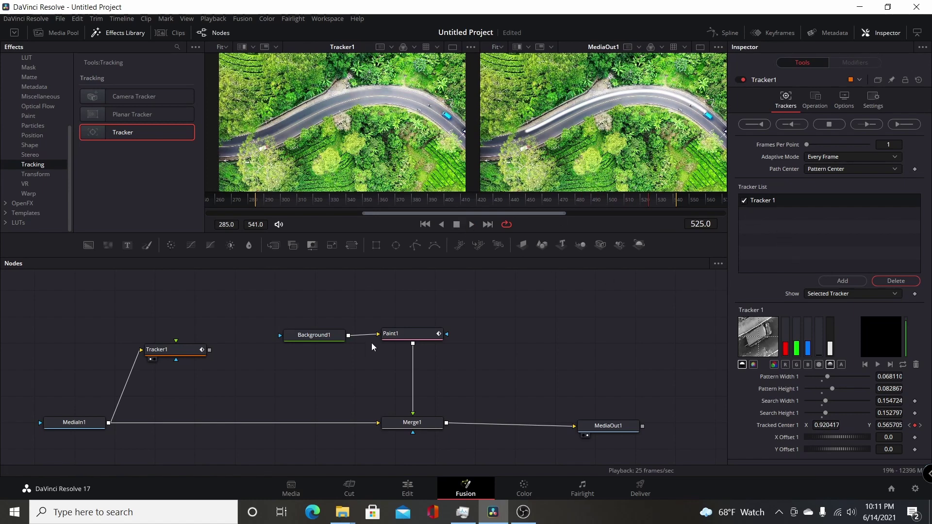
{"action": "left_click", "coordinate": [412, 336]}
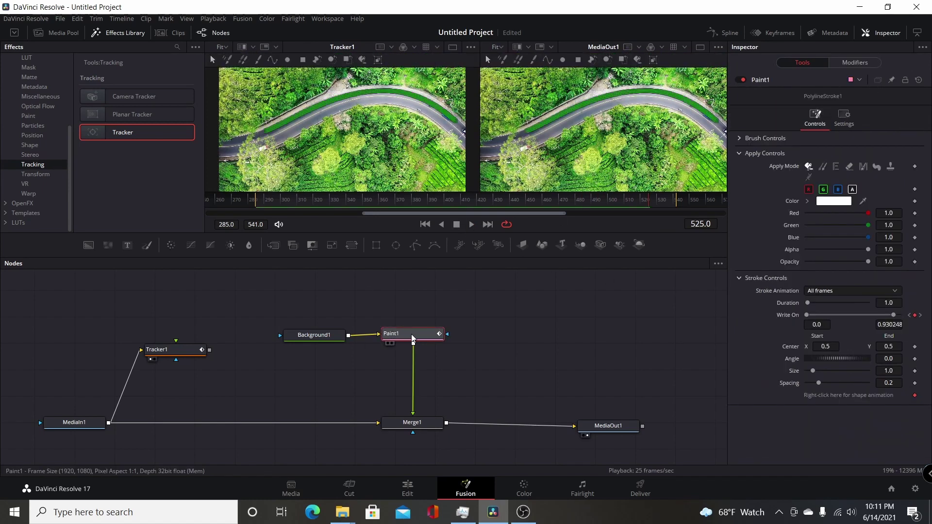
Set PolylineStroke1's colour to magenta #aa007f and replay the comp from the start.
{"action": "left_click", "coordinate": [854, 63]}
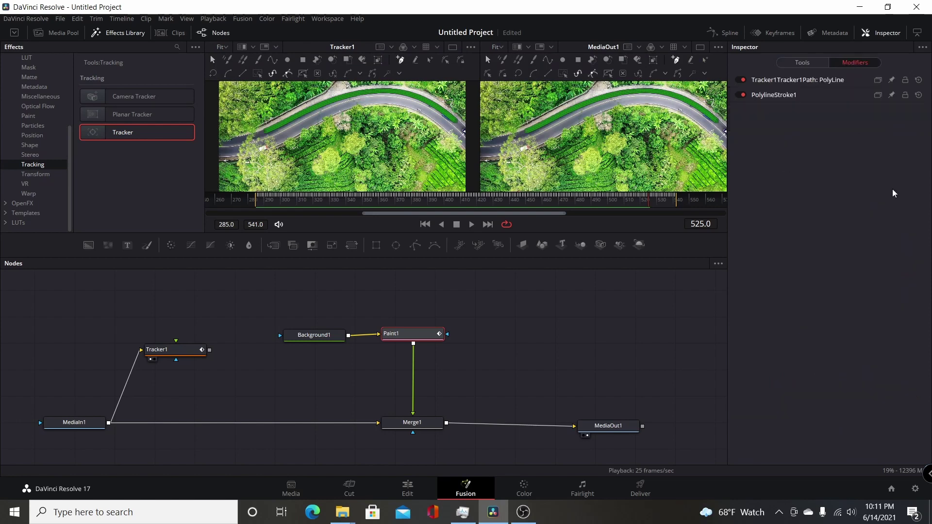
{"action": "left_click", "coordinate": [772, 95]}
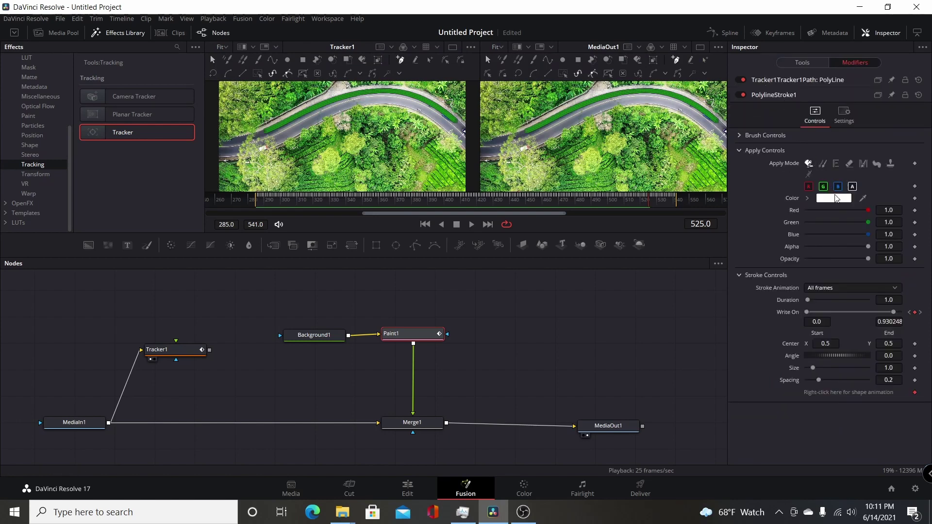
{"action": "left_click", "coordinate": [833, 198]}
{"action": "left_click", "coordinate": [365, 193]}
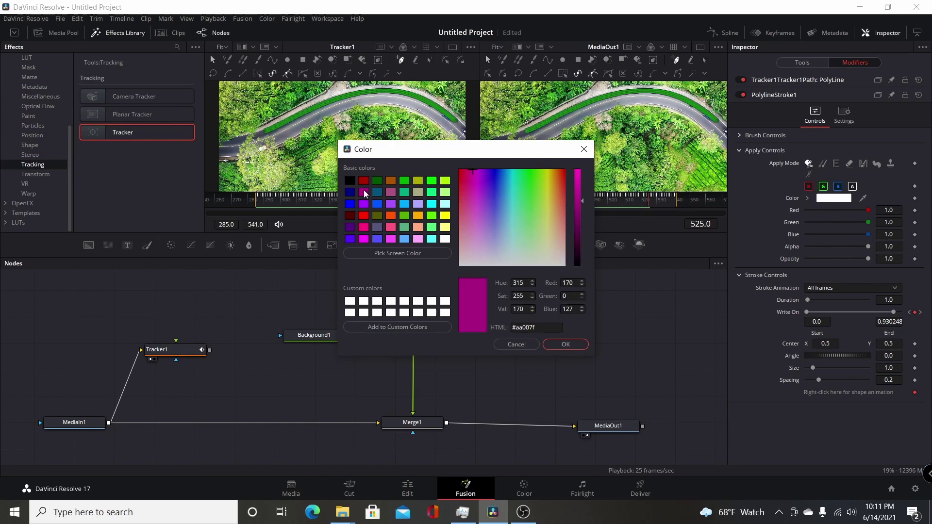
{"action": "left_click", "coordinate": [565, 344]}
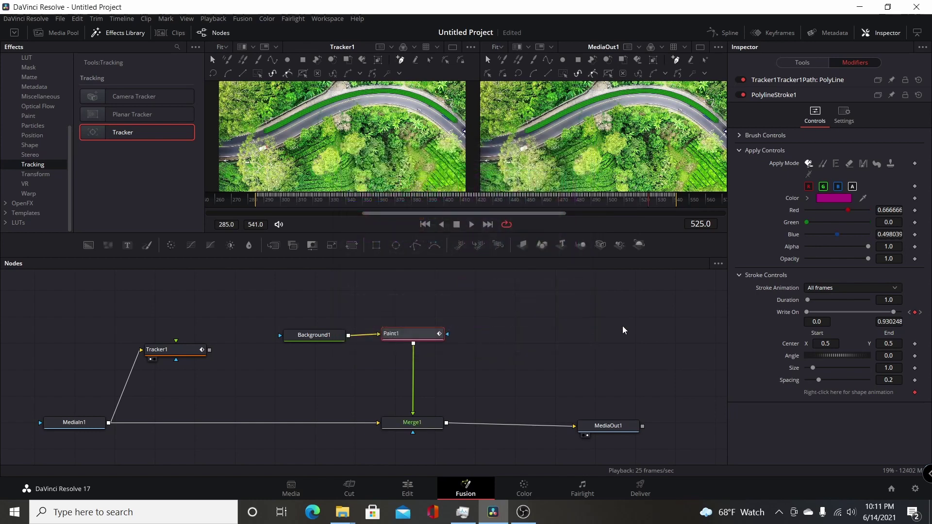
{"action": "left_click", "coordinate": [426, 223]}
{"action": "left_click", "coordinate": [472, 224]}
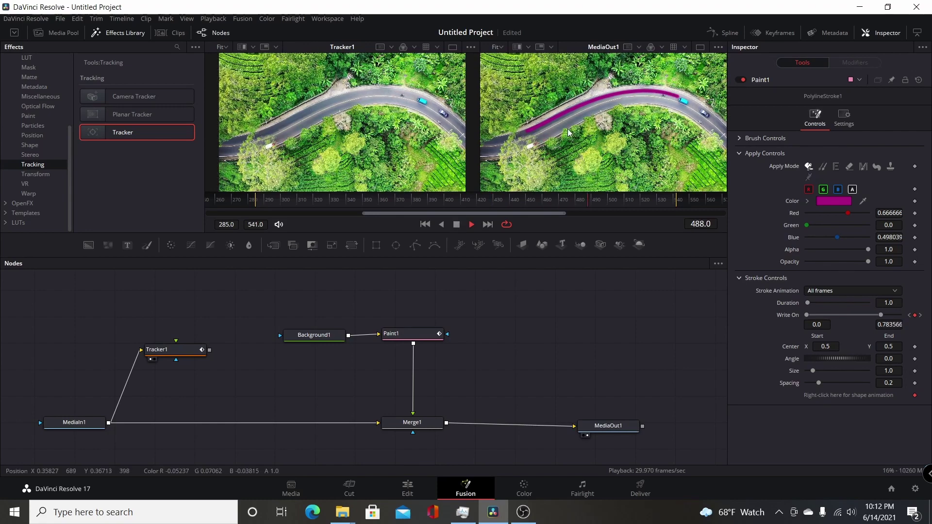
Stop playback at frame 532, with the magenta stroke covering nearly the whole road.
{"action": "left_click", "coordinate": [457, 225]}
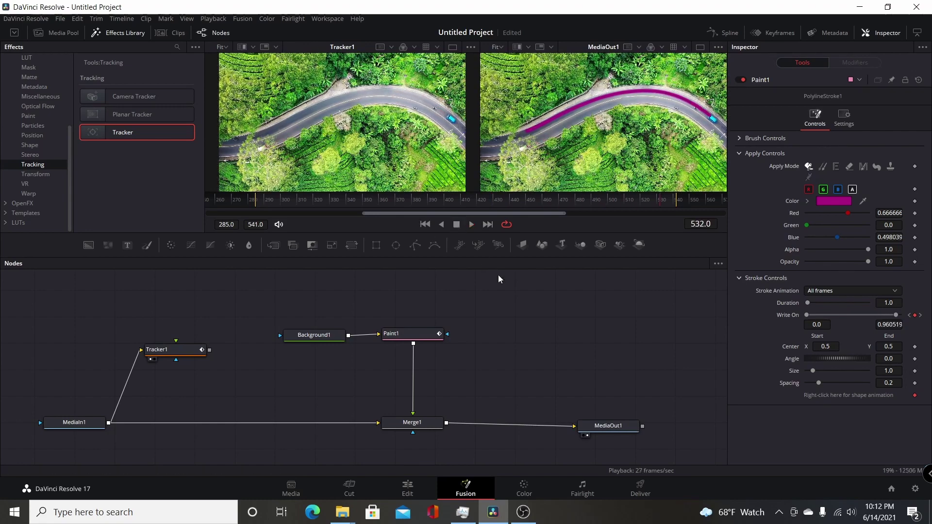